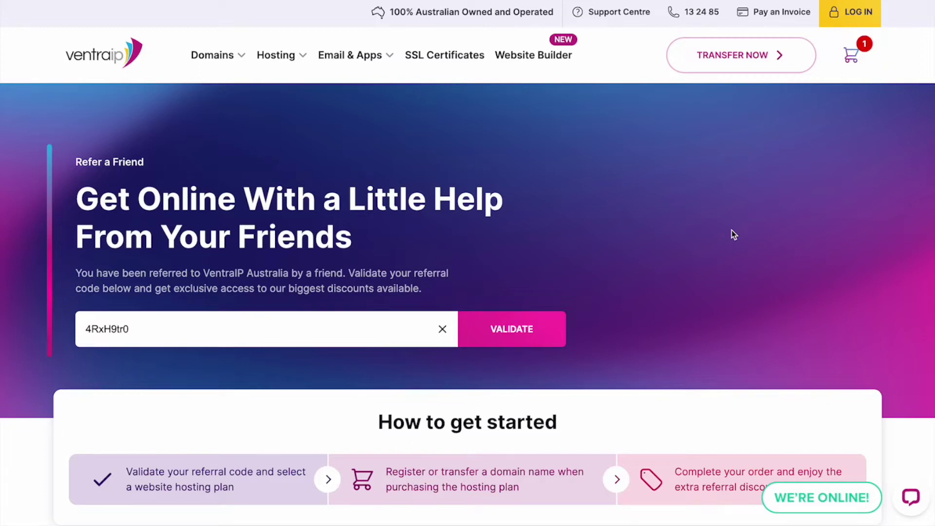
Scroll down the refer-a-friend page to the Premier+, Freedom+ and Starter+ plan cards.
{"action": "scroll", "coordinate": [581, 150], "scroll_direction": "down", "scroll_amount": 1}
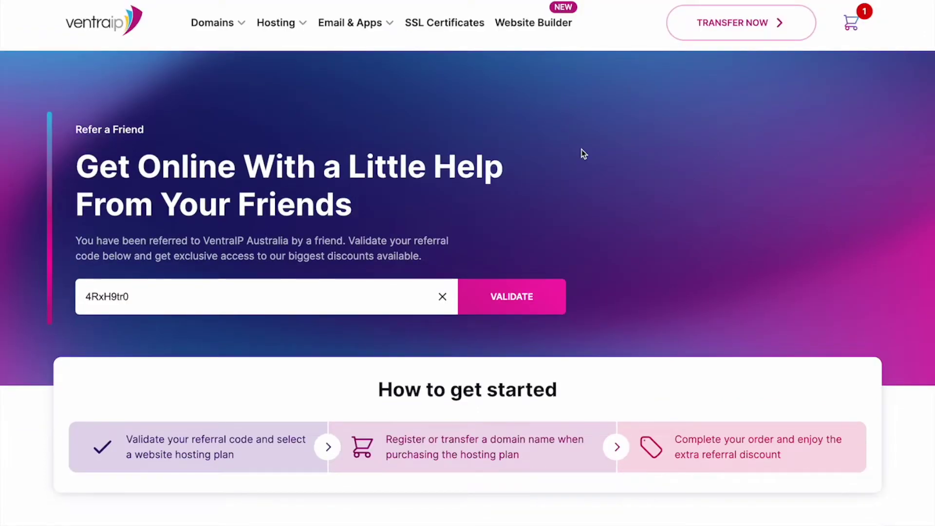
{"action": "scroll", "coordinate": [583, 154], "scroll_direction": "down", "scroll_amount": 10}
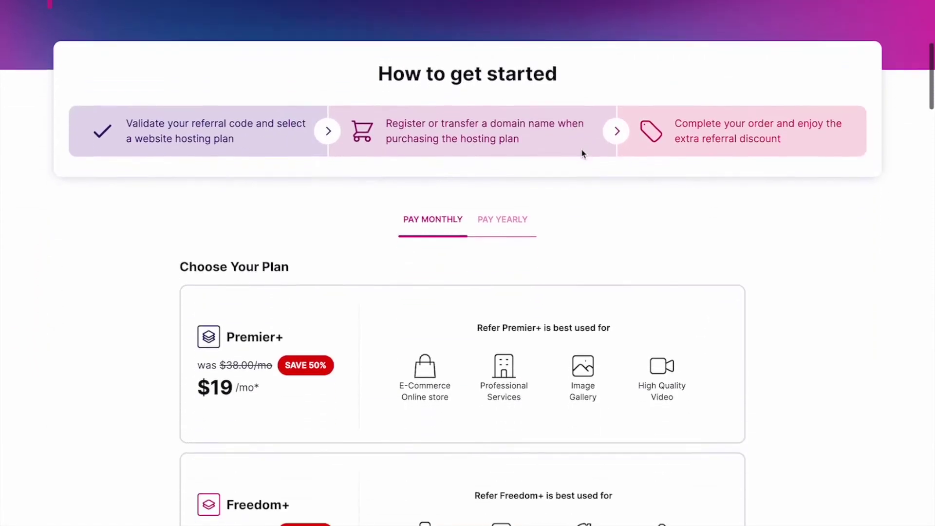
{"action": "scroll", "coordinate": [583, 155], "scroll_direction": "down", "scroll_amount": 3}
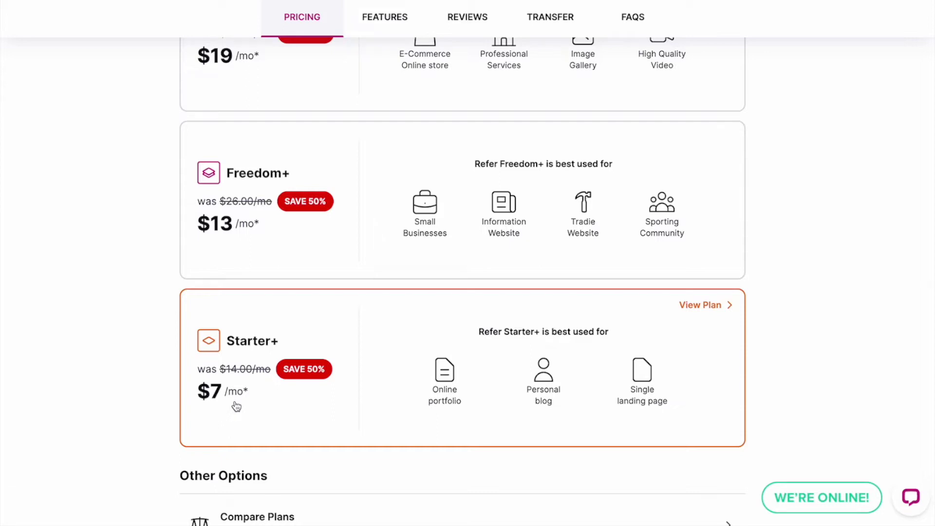
Switch the hosting plan prices to yearly billing.
{"action": "scroll", "coordinate": [405, 284], "scroll_direction": "up", "scroll_amount": 6}
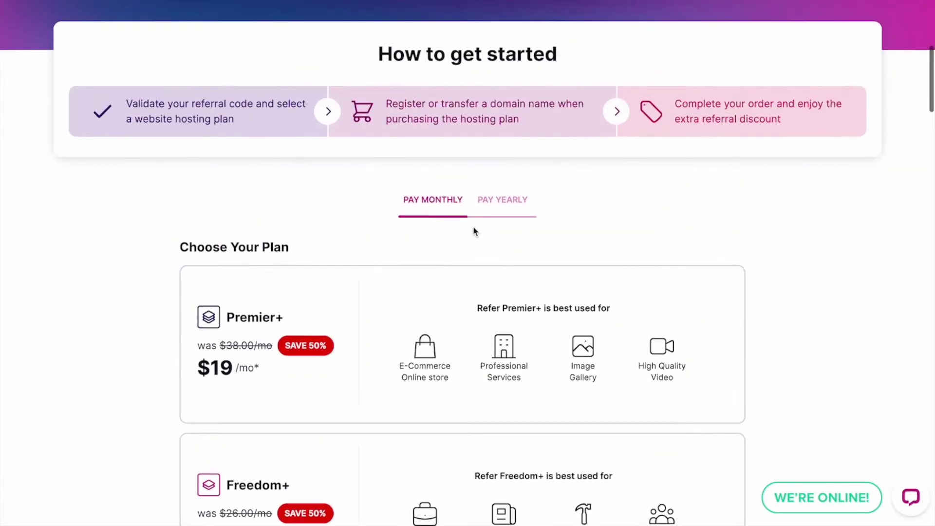
{"action": "left_click", "coordinate": [494, 206]}
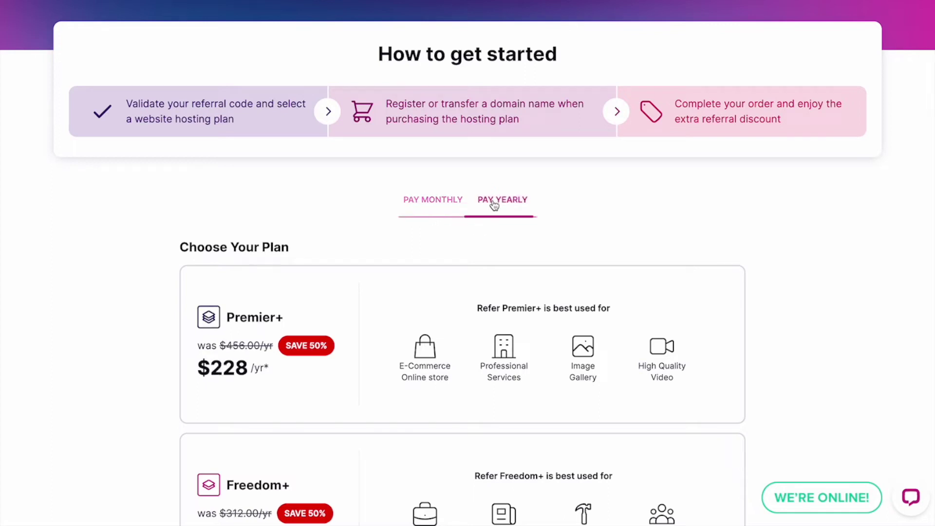
{"action": "scroll", "coordinate": [493, 206], "scroll_direction": "down", "scroll_amount": 7}
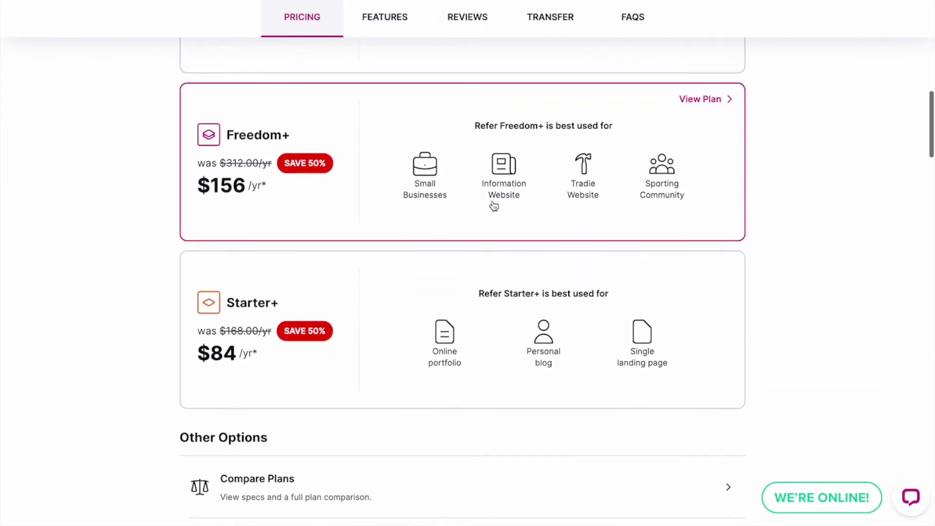
Open the Starter+ plan at $84 per year and start buying it.
{"action": "left_click", "coordinate": [381, 306]}
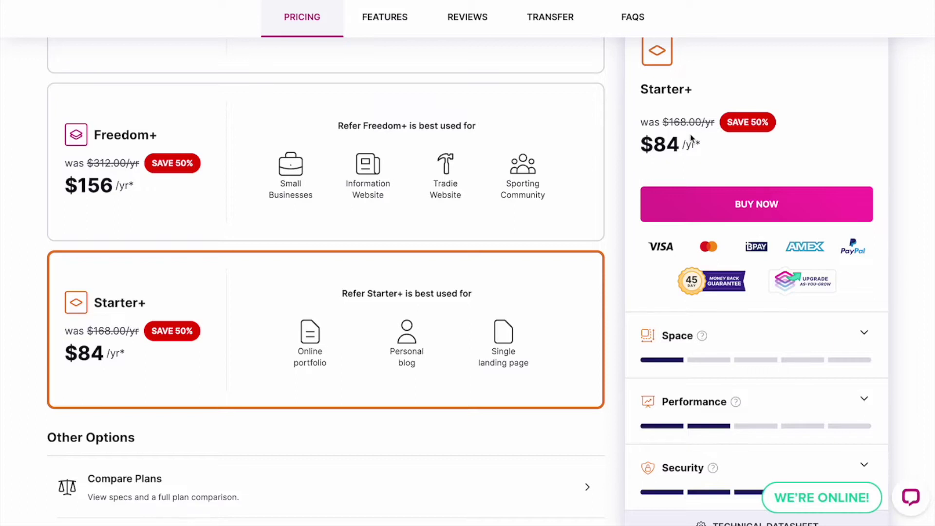
{"action": "left_click_drag", "start_coordinate": [642, 138], "coordinate": [708, 148]}
{"action": "left_click", "coordinate": [736, 152]}
{"action": "left_click", "coordinate": [735, 205]}
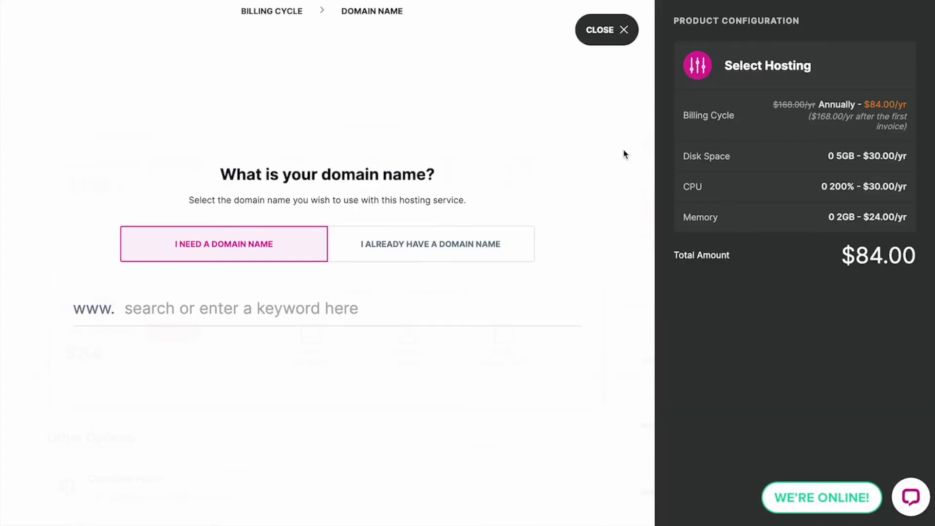
Choose the existing-domain option and paste in allaussiepressurewashing.com.
{"action": "left_click", "coordinate": [435, 245]}
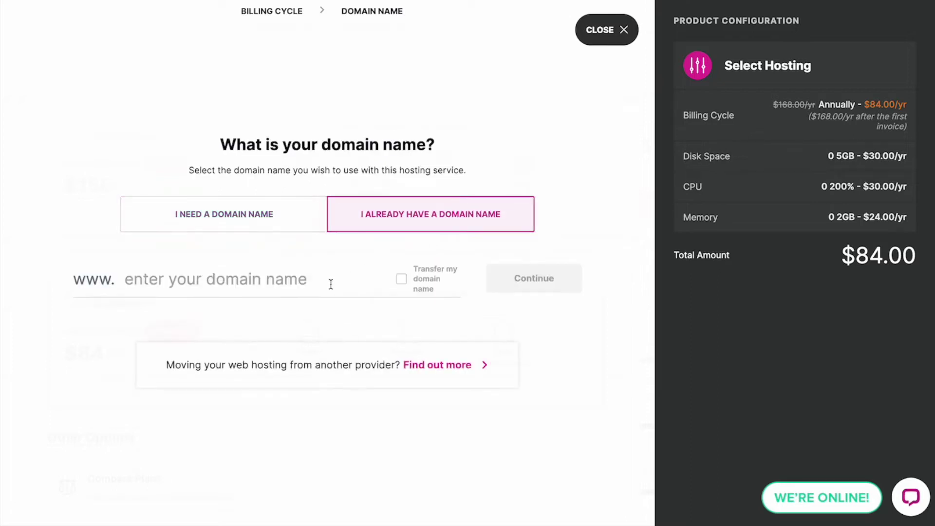
{"action": "type", "text": "allaussiepressurewashing.com"}
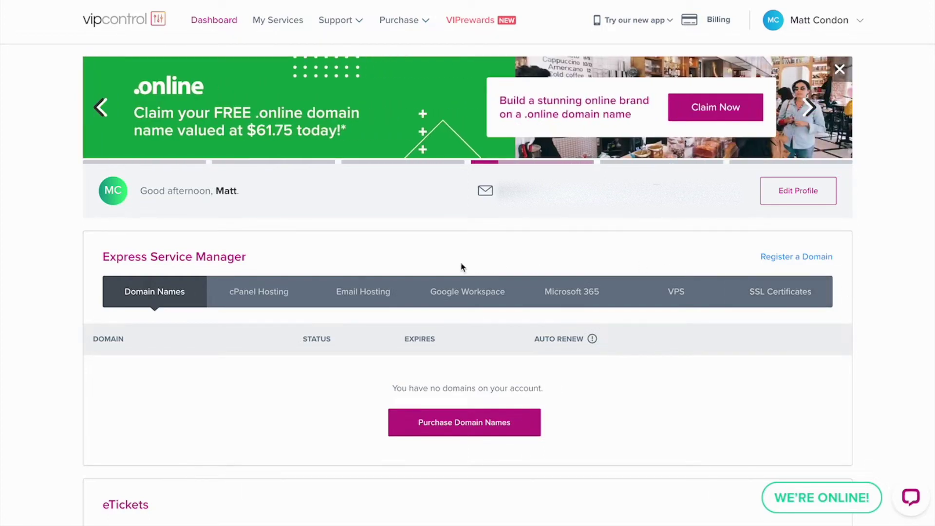
List the cPanel hosting services and open management for allaussiepressurewashing.com.
{"action": "left_click", "coordinate": [274, 299]}
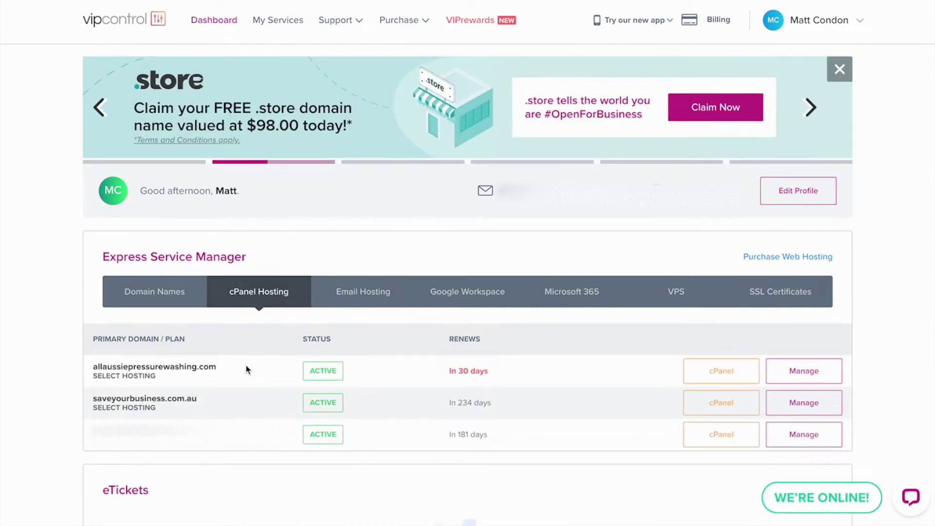
{"action": "left_click_drag", "start_coordinate": [246, 369], "coordinate": [93, 367]}
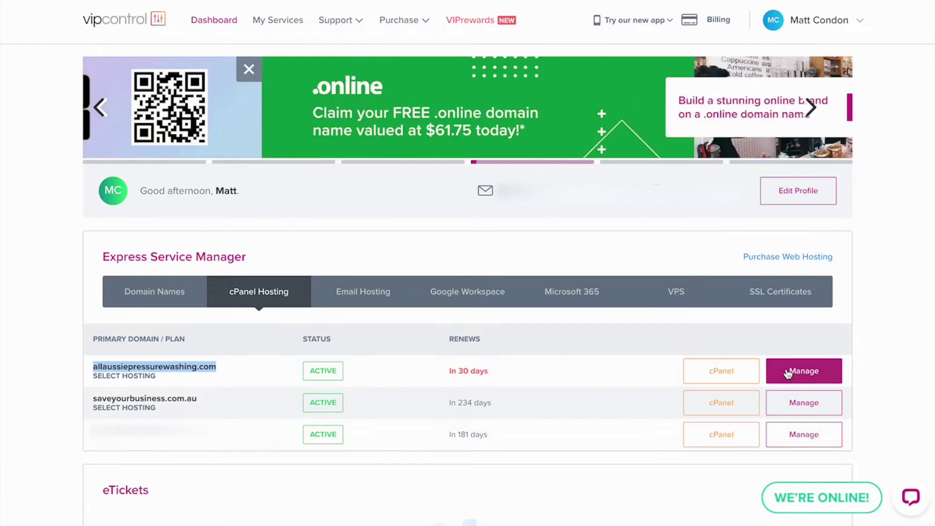
{"action": "left_click", "coordinate": [787, 372]}
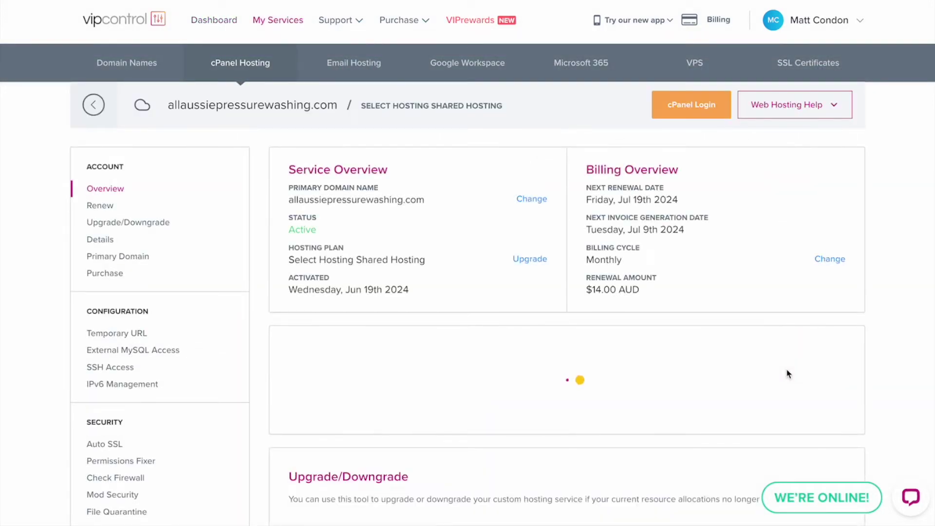
Reveal the hosting server details, including nameservers ns1 and ns2.syd7.hostingplatform.net.au.
{"action": "scroll", "coordinate": [789, 374], "scroll_direction": "down", "scroll_amount": 9}
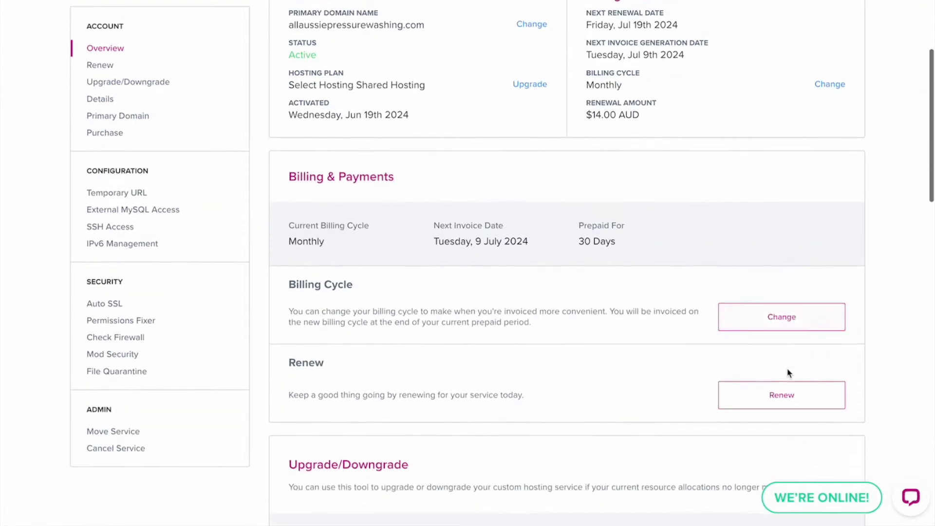
{"action": "scroll", "coordinate": [788, 371], "scroll_direction": "down", "scroll_amount": 6}
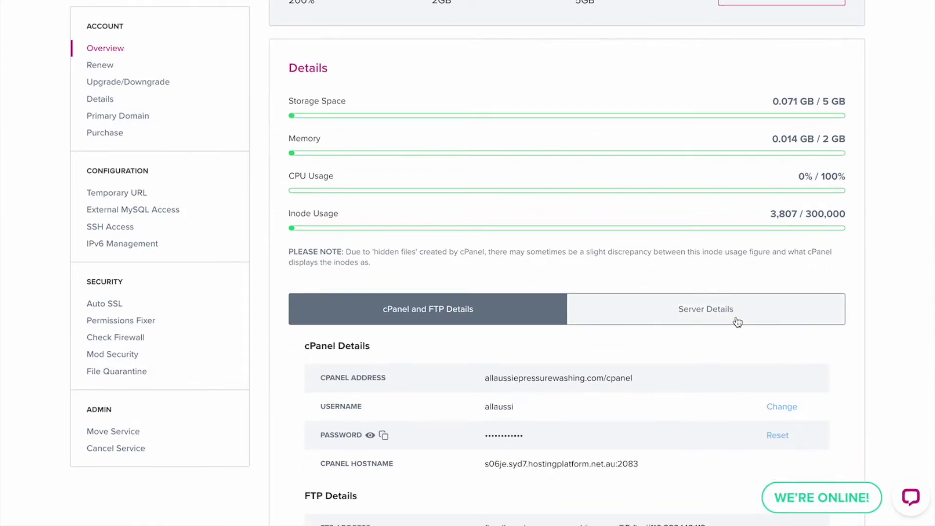
{"action": "left_click", "coordinate": [737, 322]}
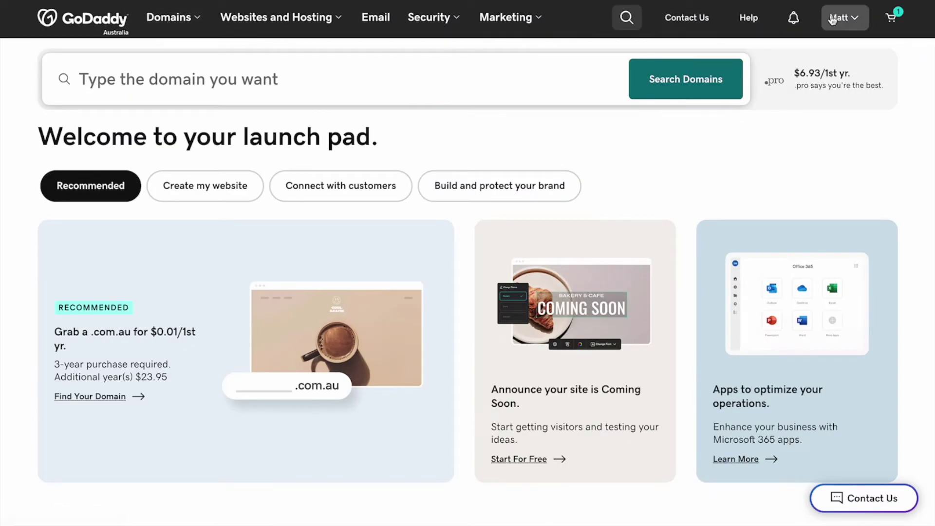
Go to My Products and open DNS settings for allaussiepressurewashing.com.
{"action": "scroll", "coordinate": [833, 19], "scroll_direction": "down", "scroll_amount": 1}
{"action": "scroll", "coordinate": [834, 19], "scroll_direction": "up", "scroll_amount": 1}
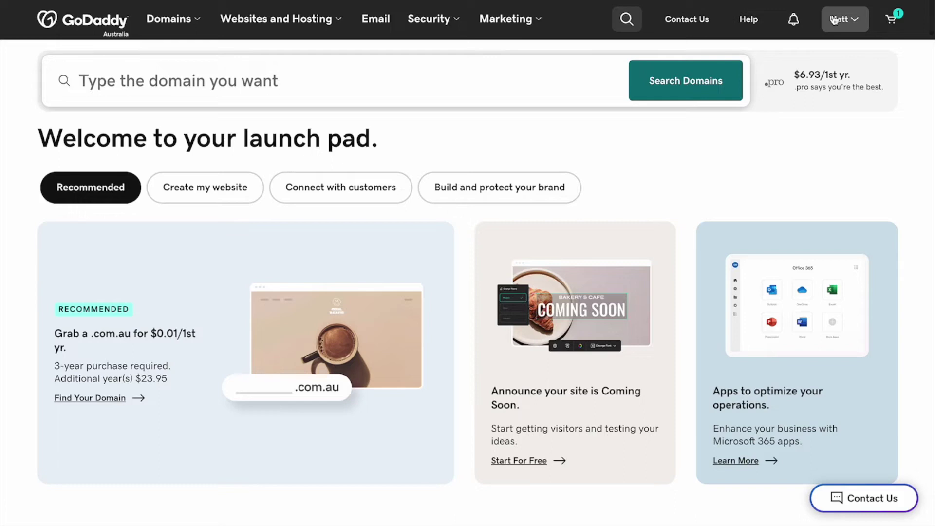
{"action": "left_click", "coordinate": [834, 20]}
{"action": "scroll", "coordinate": [833, 20], "scroll_direction": "down", "scroll_amount": 1}
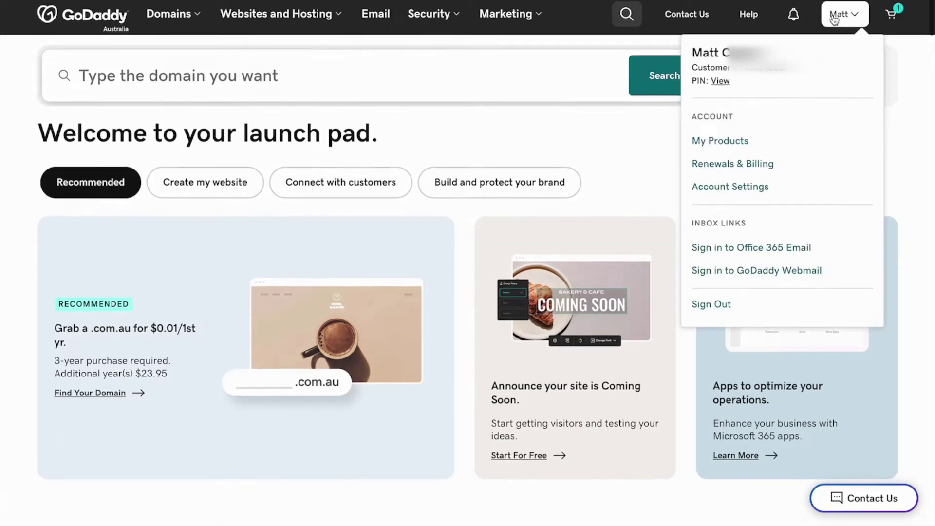
{"action": "left_click", "coordinate": [739, 142]}
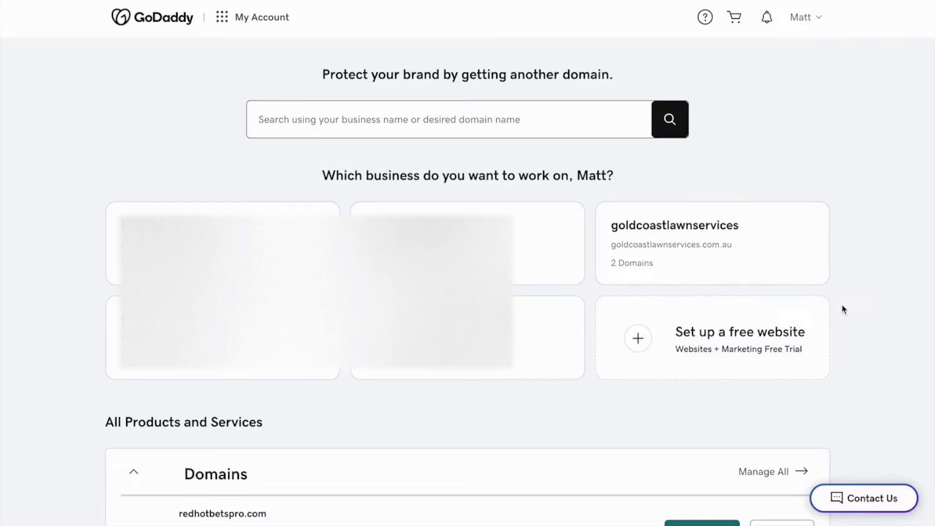
{"action": "scroll", "coordinate": [843, 309], "scroll_direction": "down", "scroll_amount": 10}
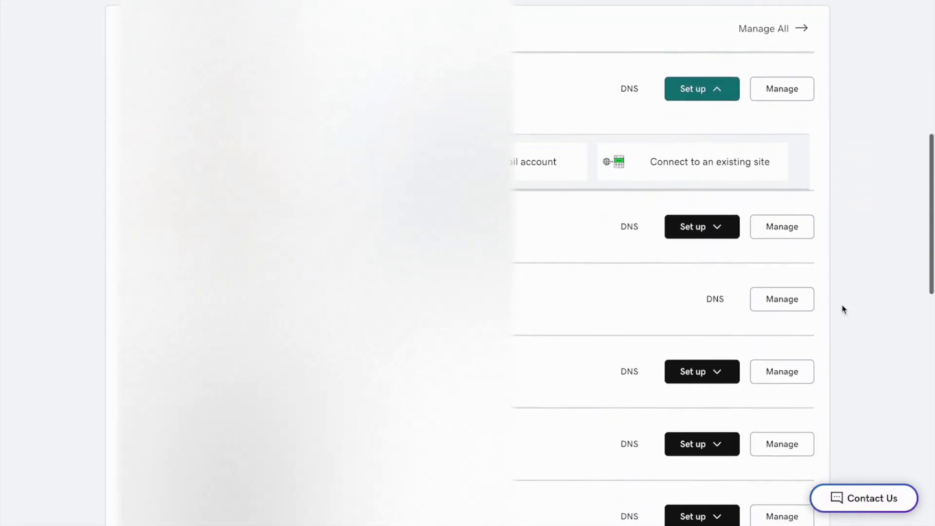
{"action": "scroll", "coordinate": [844, 309], "scroll_direction": "down", "scroll_amount": 2}
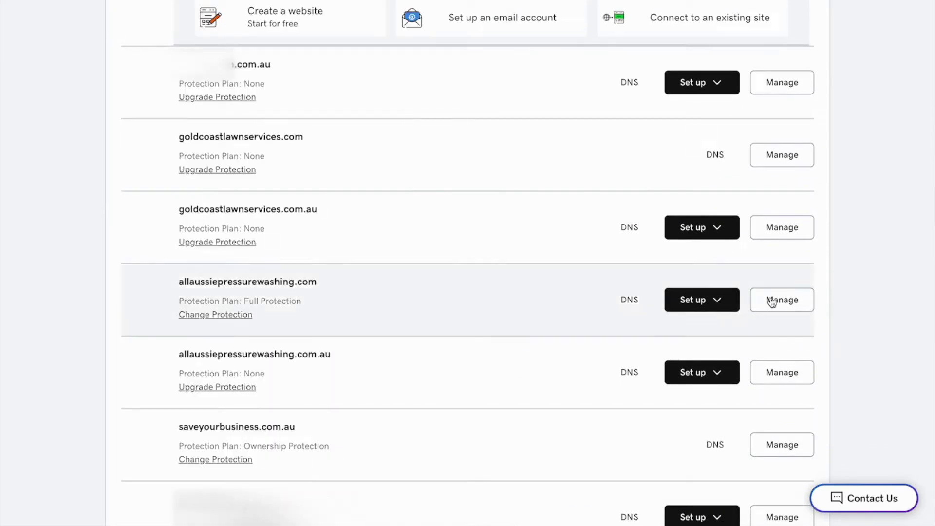
{"action": "left_click", "coordinate": [636, 304]}
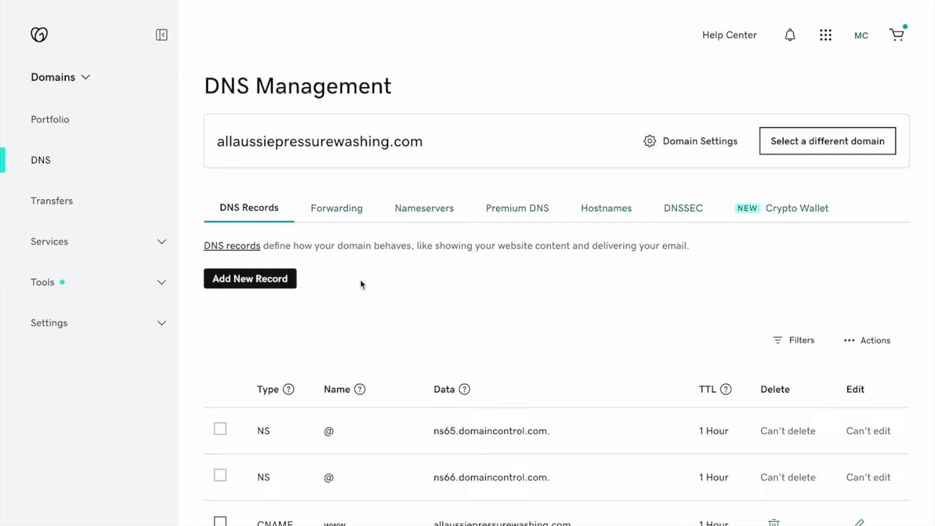
Add a new DNS record of type A with the name @.
{"action": "left_click", "coordinate": [288, 280]}
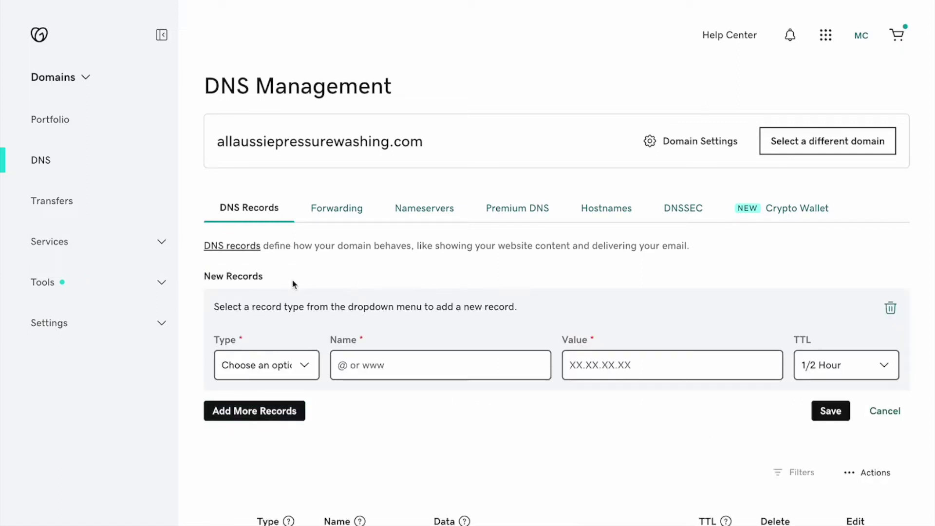
{"action": "left_click", "coordinate": [267, 366]}
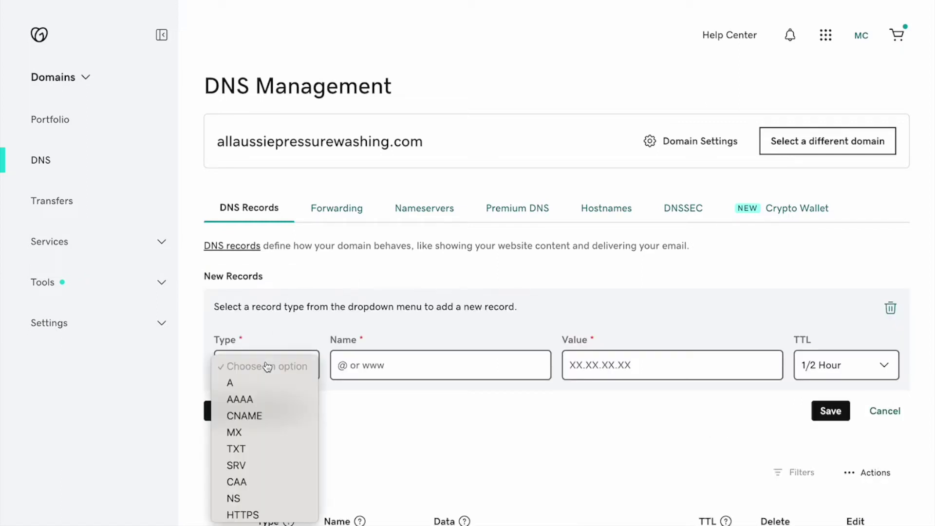
{"action": "left_click", "coordinate": [255, 387]}
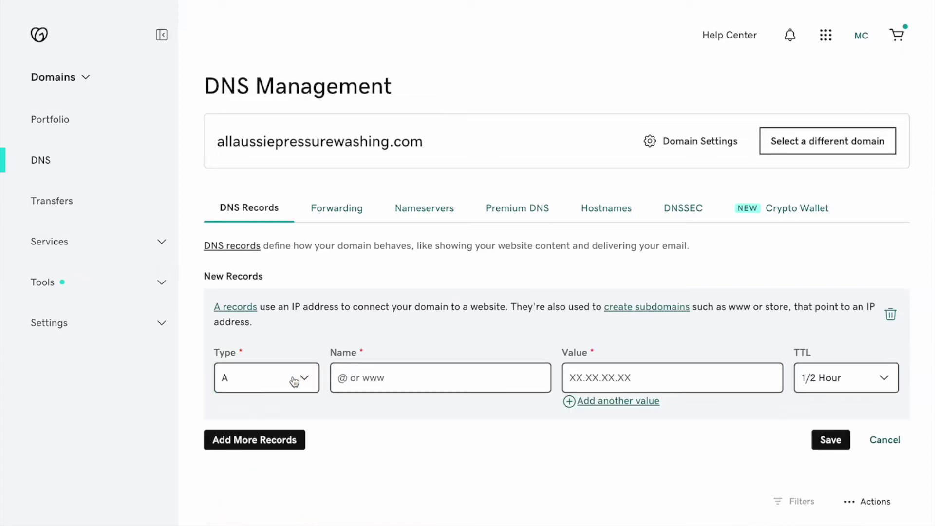
{"action": "left_click", "coordinate": [363, 378]}
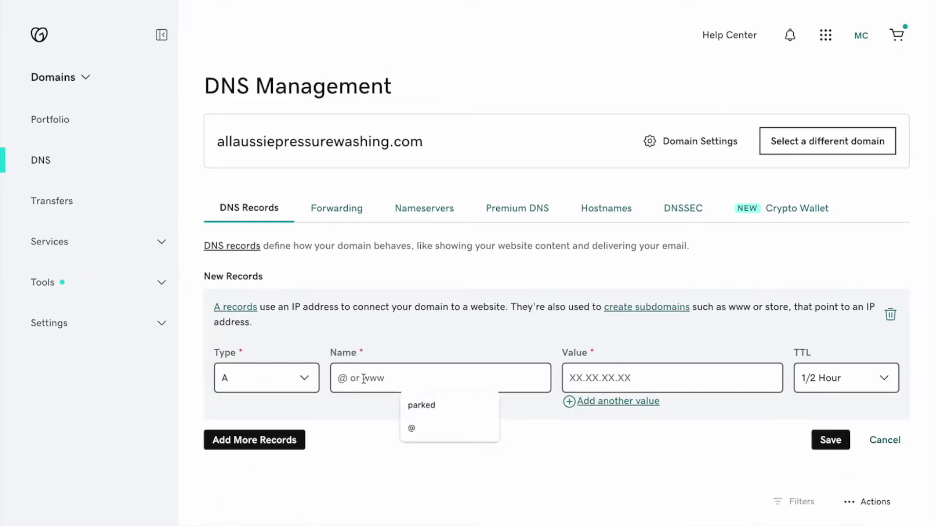
{"action": "type", "text": "@"}
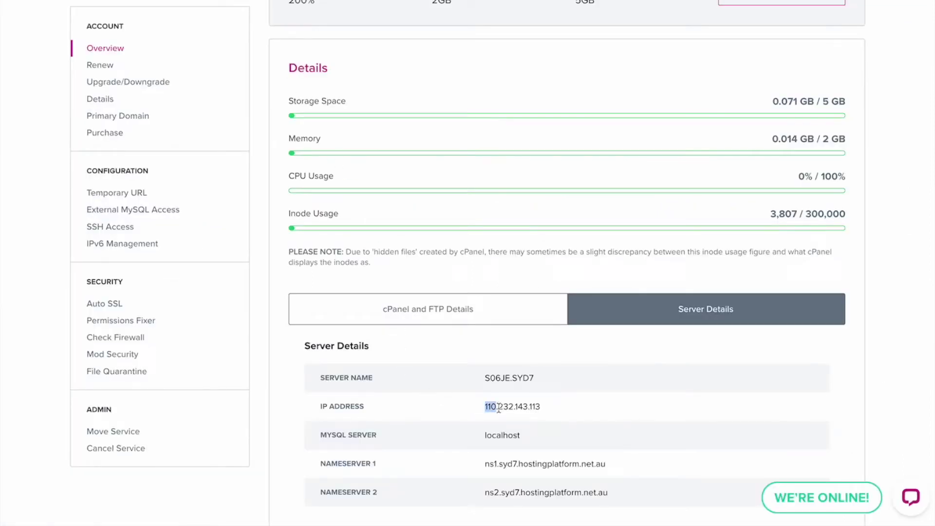
Select the server IP address 110.232.143.113 in VIPcontrol's Server Details to copy it.
{"action": "left_click_drag", "start_coordinate": [498, 408], "coordinate": [553, 413]}
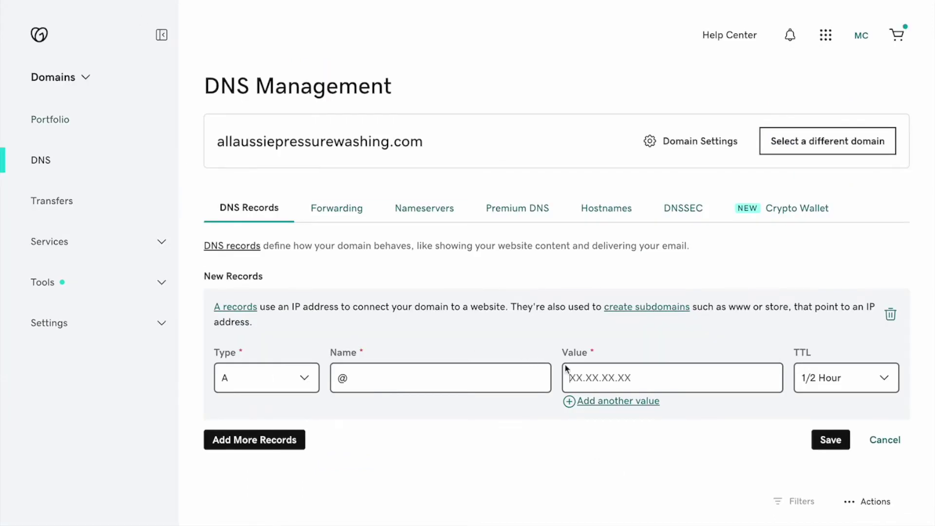
Paste 110.232.143.113 as the A record value and save, retrying after the invalid-data warning.
{"action": "type", "text": "110.232.143.113"}
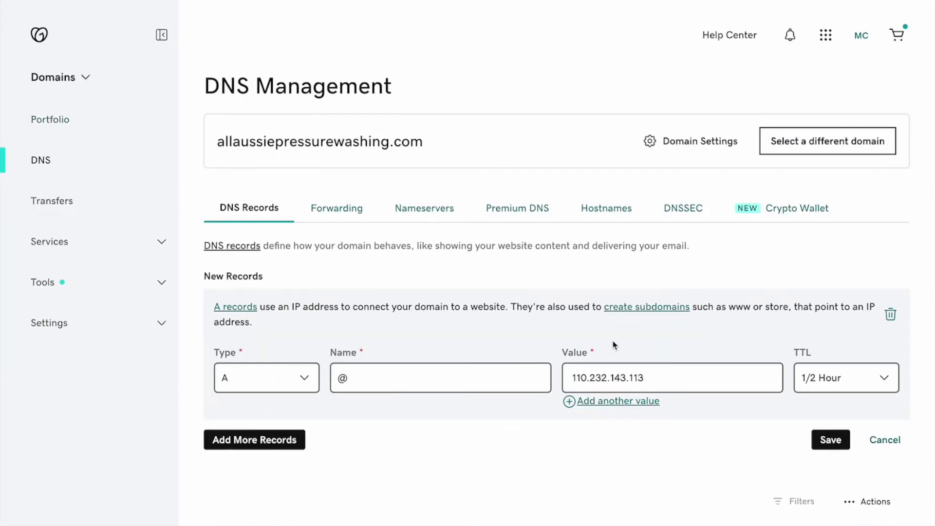
{"action": "left_click", "coordinate": [821, 440]}
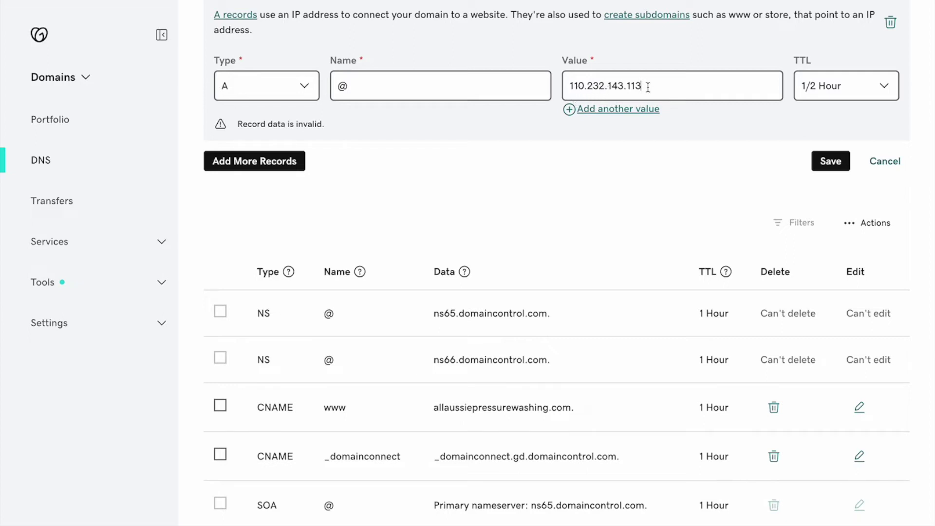
{"action": "left_click", "coordinate": [822, 162]}
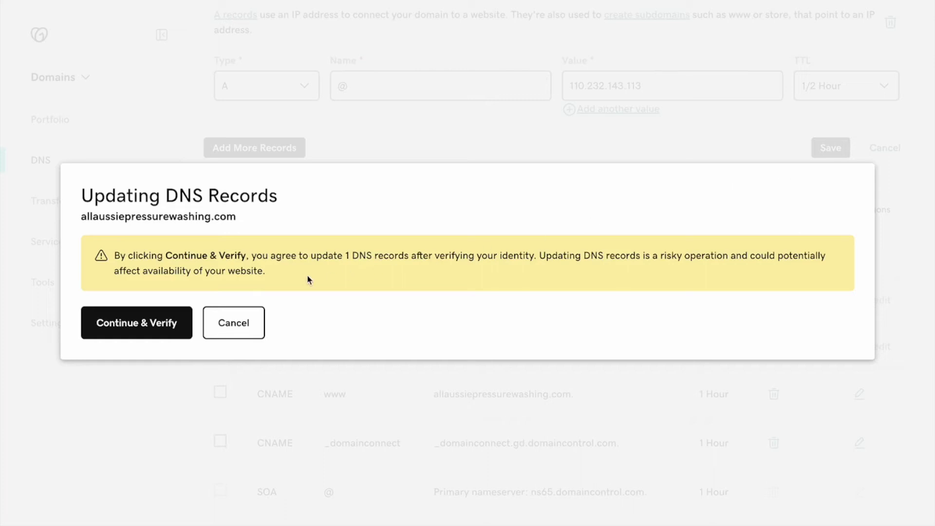
Confirm the DNS update and submit the emailed one-time password to verify.
{"action": "left_click", "coordinate": [169, 324]}
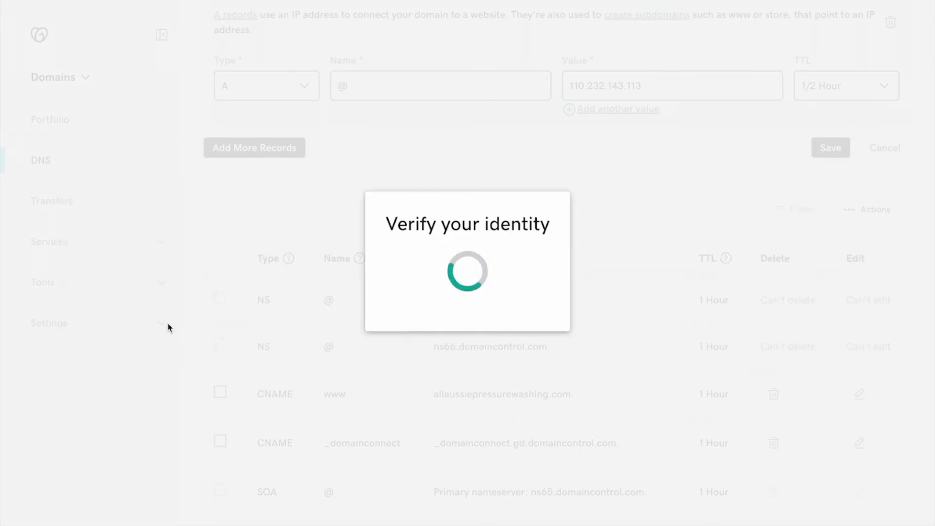
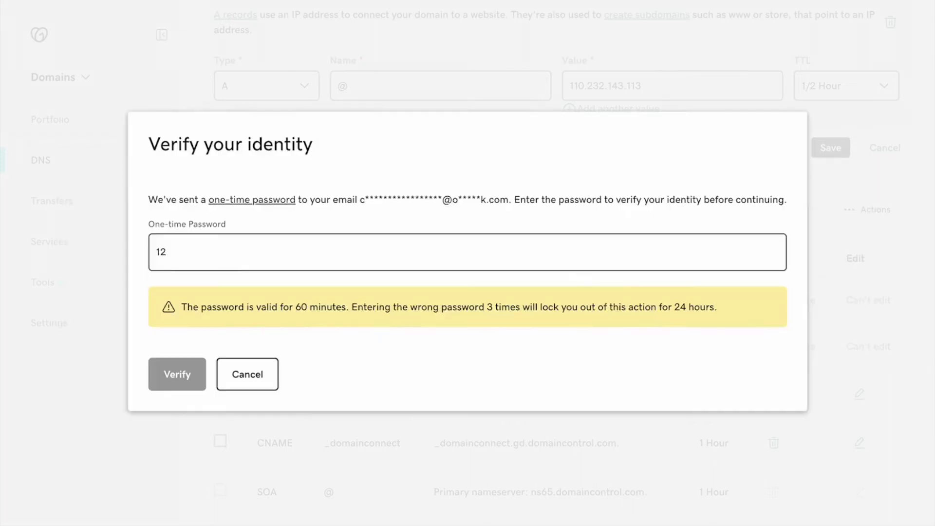
{"action": "left_click", "coordinate": [162, 373]}
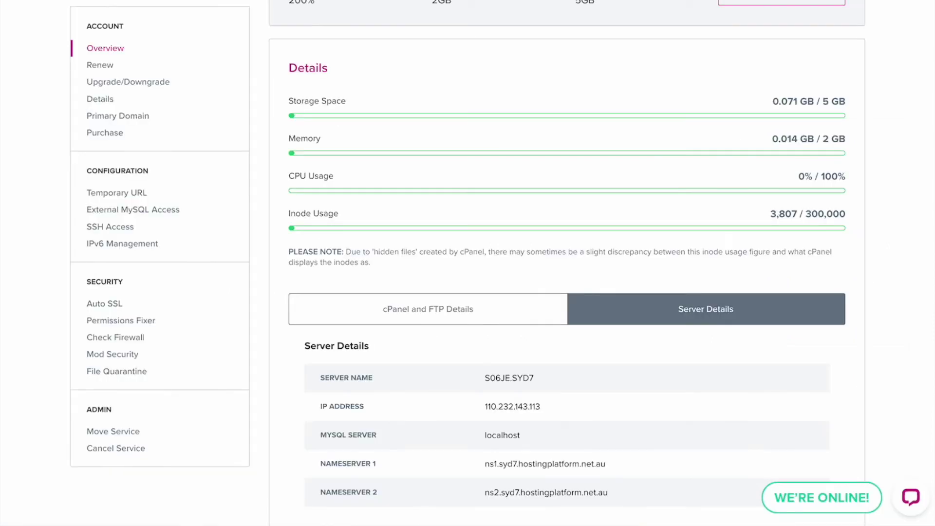
Open cPanel for allaussiepressurewashing.com from VIPcontrol's cPanel Hosting list.
{"action": "scroll", "coordinate": [411, 89], "scroll_direction": "up", "scroll_amount": 10}
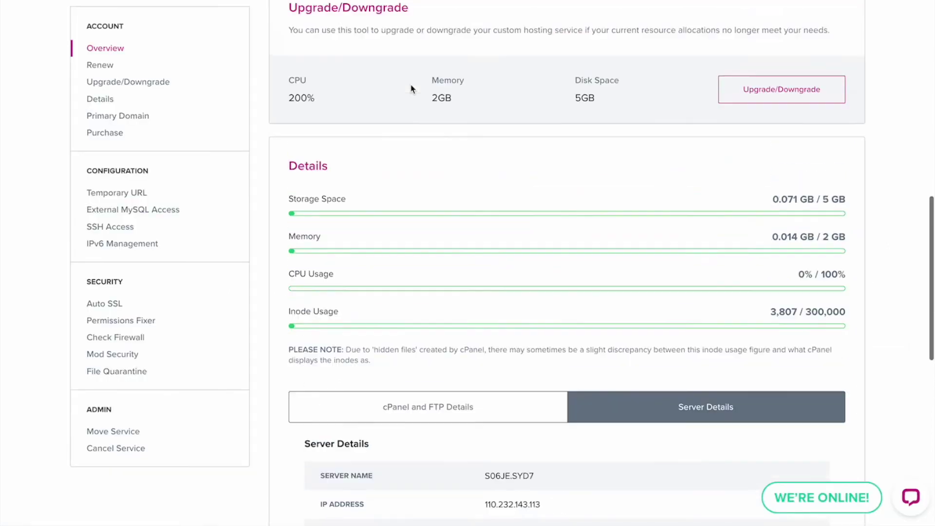
{"action": "scroll", "coordinate": [412, 89], "scroll_direction": "up", "scroll_amount": 5}
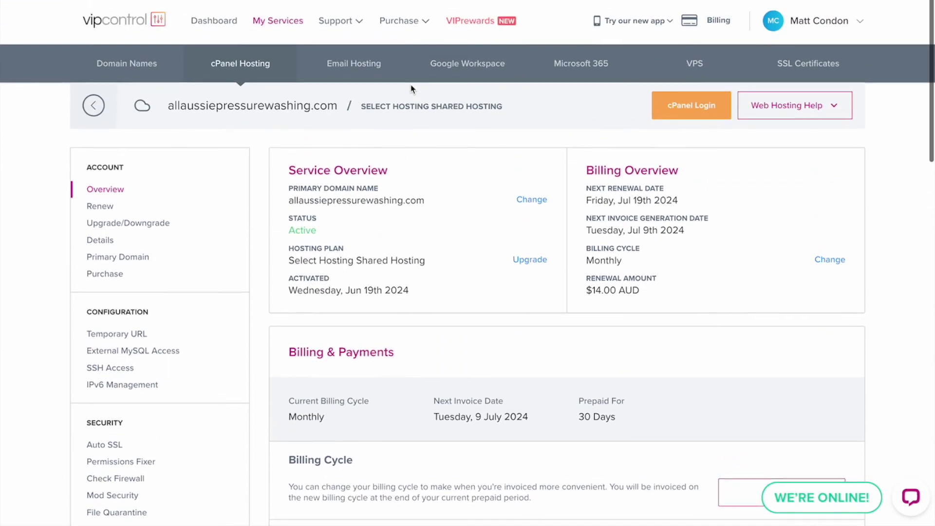
{"action": "left_click", "coordinate": [255, 68]}
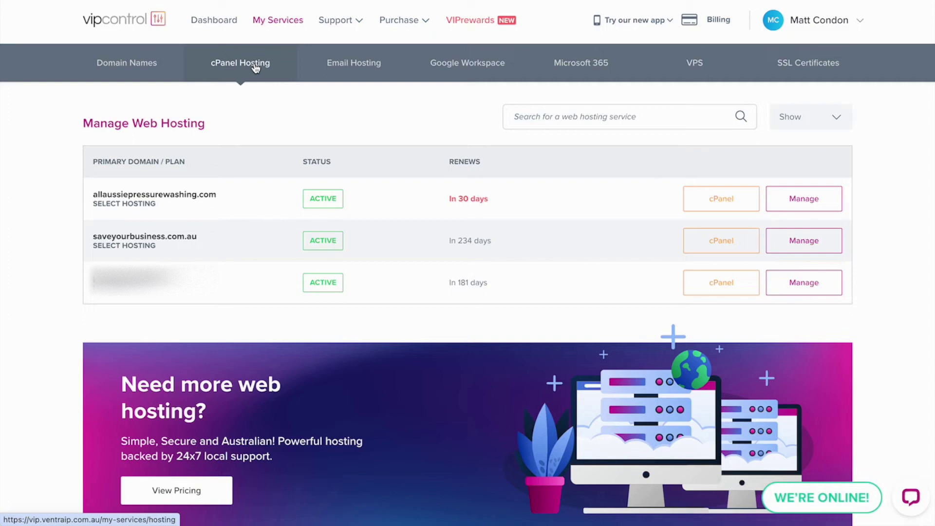
{"action": "left_click", "coordinate": [696, 195]}
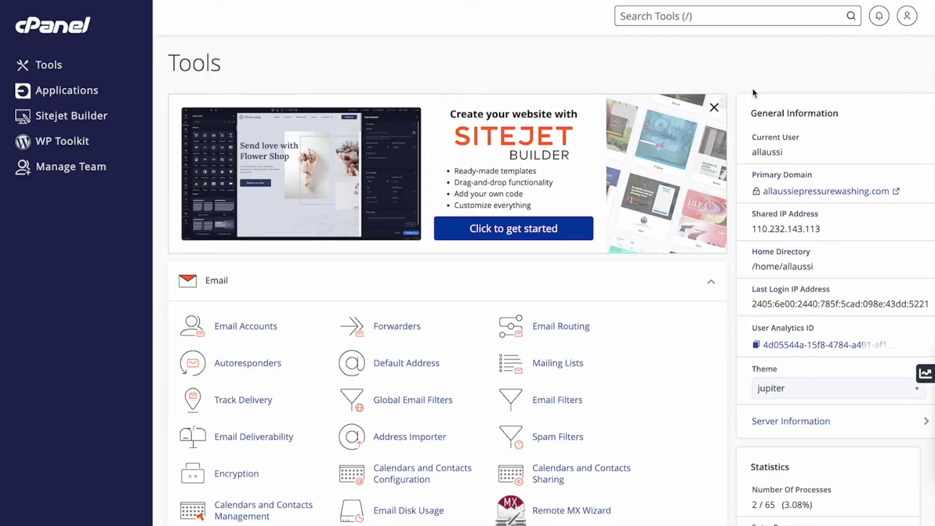
Open WordPress in cPanel's Installatron Apps Installer section.
{"action": "scroll", "coordinate": [717, 204], "scroll_direction": "down", "scroll_amount": 8}
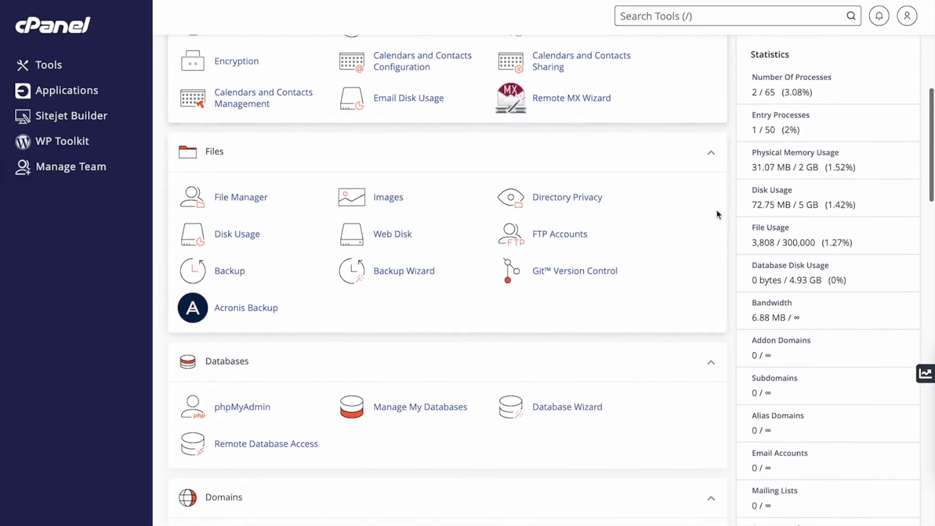
{"action": "scroll", "coordinate": [717, 215], "scroll_direction": "down", "scroll_amount": 20}
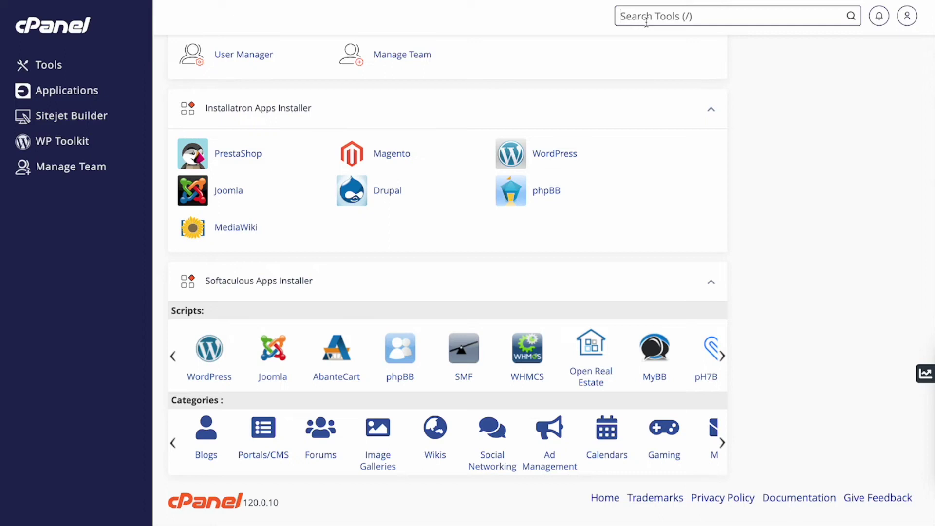
{"action": "left_click", "coordinate": [533, 152]}
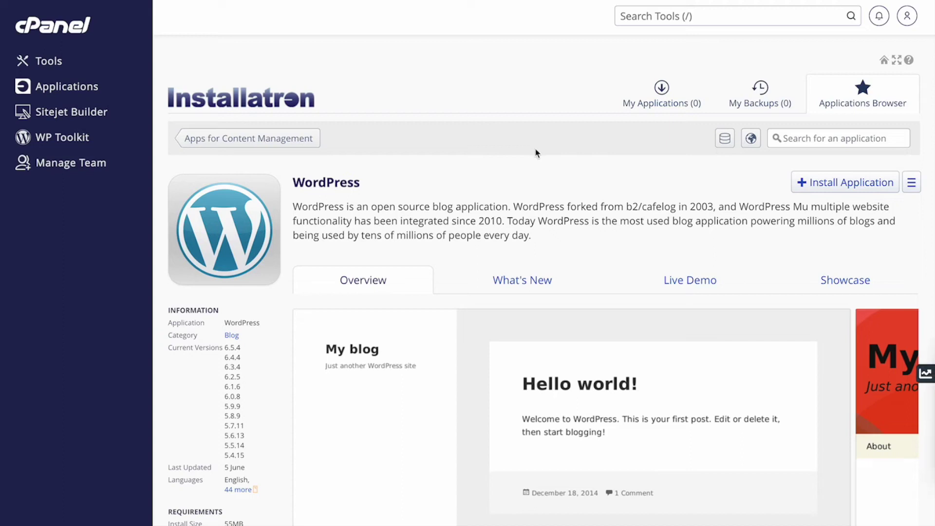
Start the Installatron WordPress 6.5.4 install and show the available Domain options.
{"action": "left_click", "coordinate": [810, 183]}
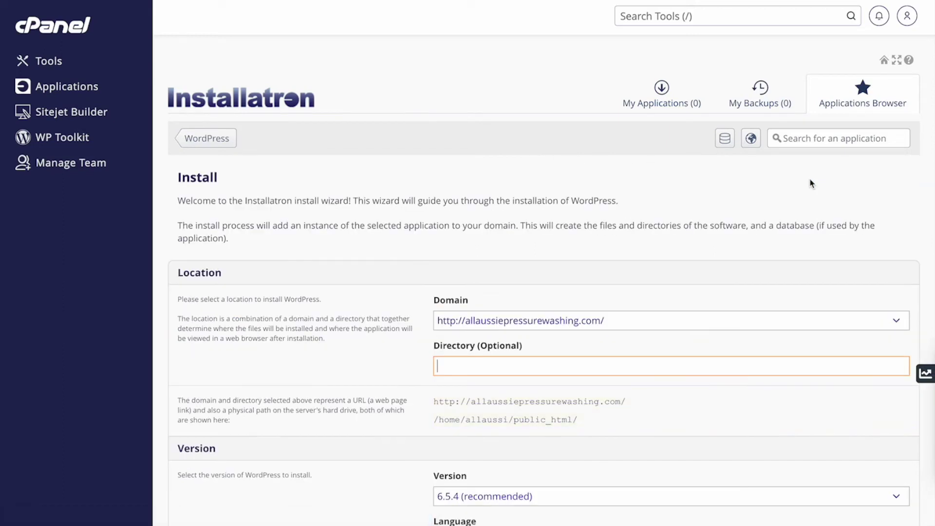
{"action": "left_click", "coordinate": [729, 318]}
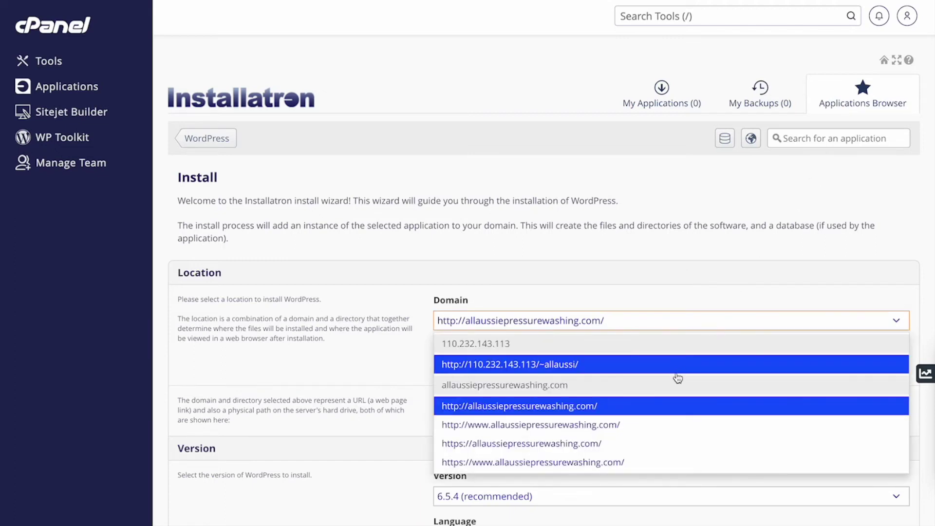
{"action": "scroll", "coordinate": [664, 405], "scroll_direction": "down", "scroll_amount": 3}
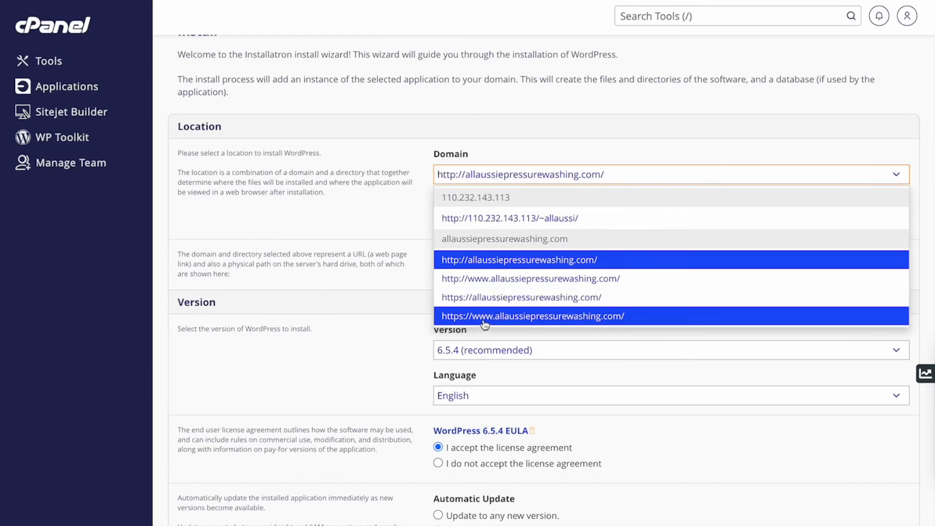
{"action": "left_click", "coordinate": [510, 319]}
{"action": "scroll", "coordinate": [510, 317], "scroll_direction": "down", "scroll_amount": 4}
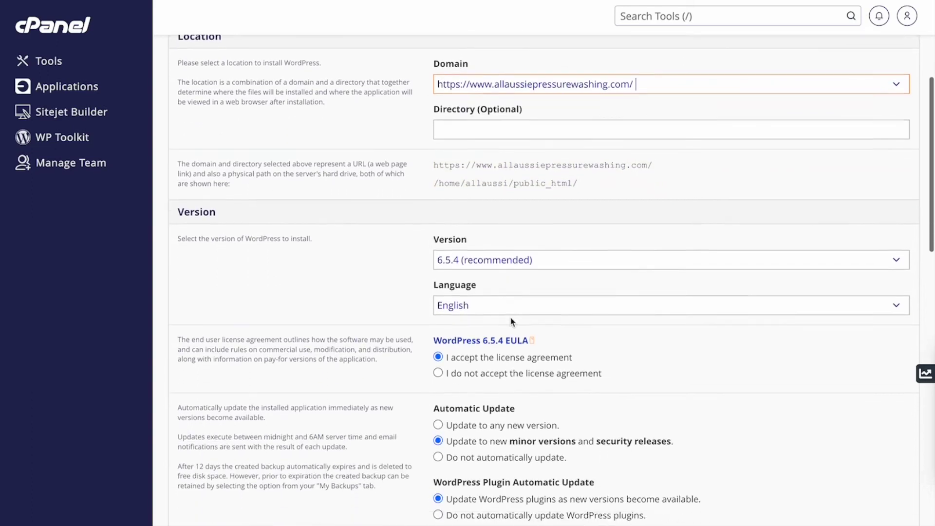
{"action": "scroll", "coordinate": [510, 317], "scroll_direction": "down", "scroll_amount": 8}
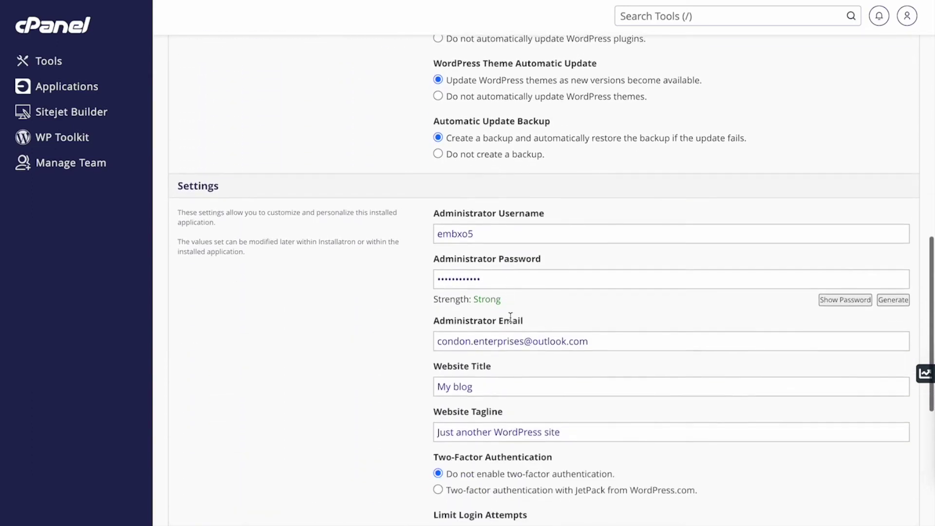
{"action": "scroll", "coordinate": [510, 317], "scroll_direction": "down", "scroll_amount": 1}
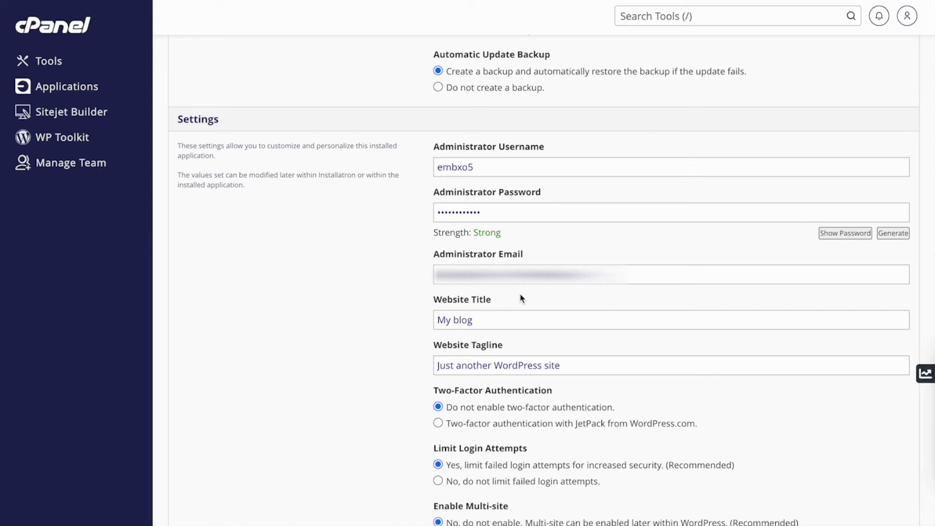
{"action": "left_click_drag", "start_coordinate": [501, 173], "coordinate": [423, 173]}
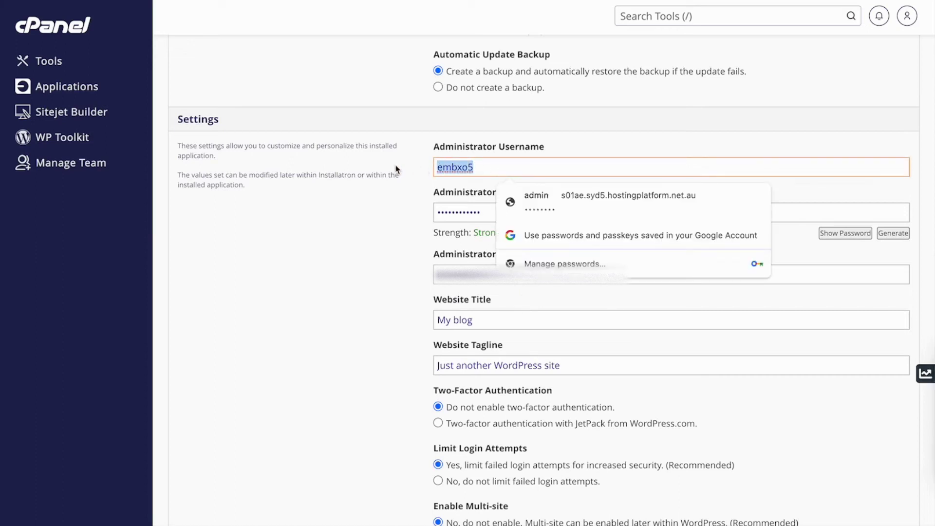
{"action": "type", "text": "Matt"}
{"action": "double_click", "coordinate": [494, 212]}
{"action": "type", "text": "••••••••"}
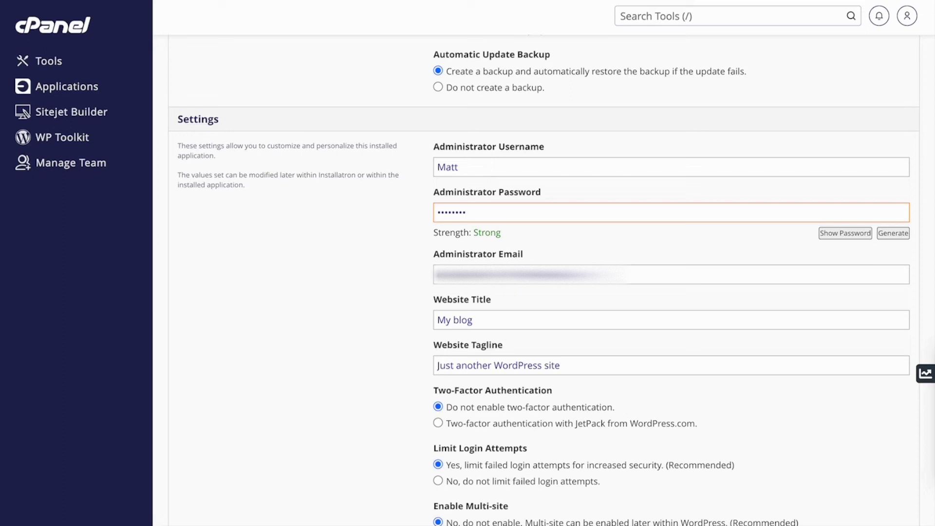
Run the WordPress installation and open the newly installed site.
{"action": "scroll", "coordinate": [399, 206], "scroll_direction": "down", "scroll_amount": 4}
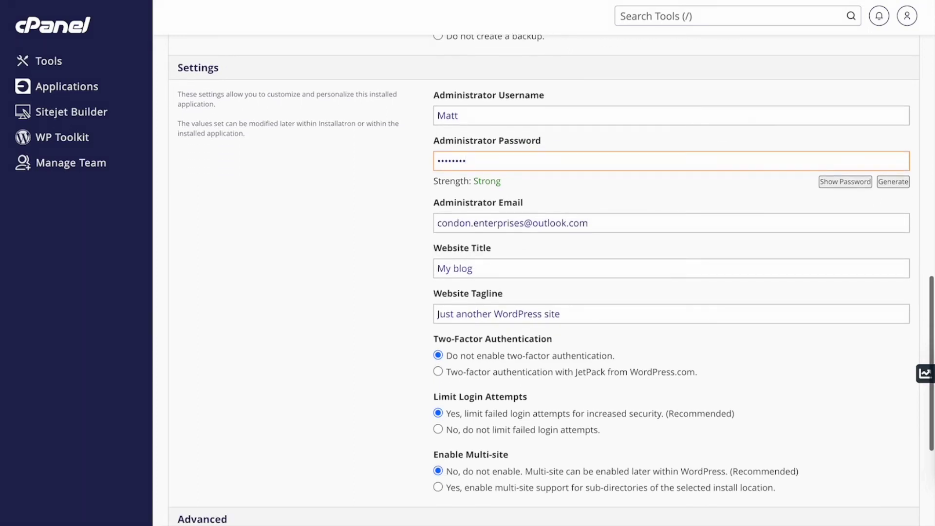
{"action": "scroll", "coordinate": [398, 206], "scroll_direction": "down", "scroll_amount": 1}
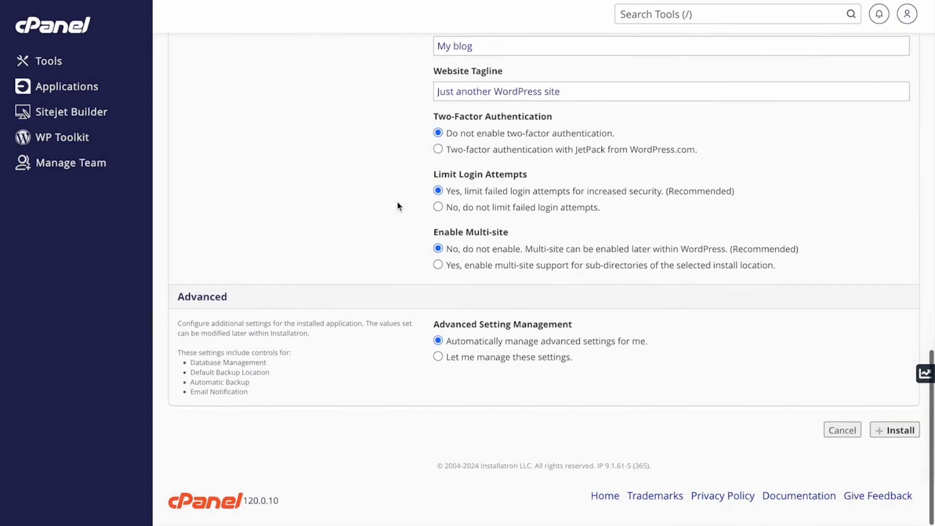
{"action": "left_click", "coordinate": [883, 433]}
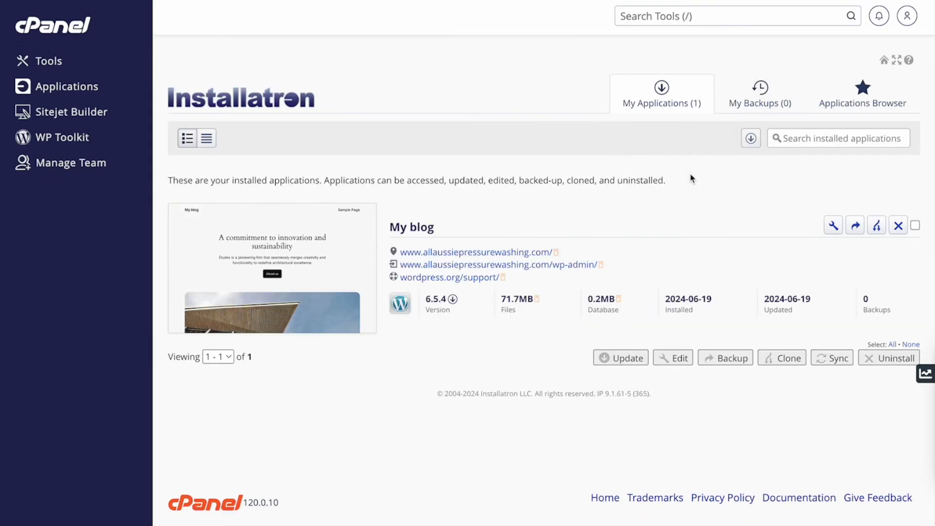
{"action": "left_click", "coordinate": [509, 254]}
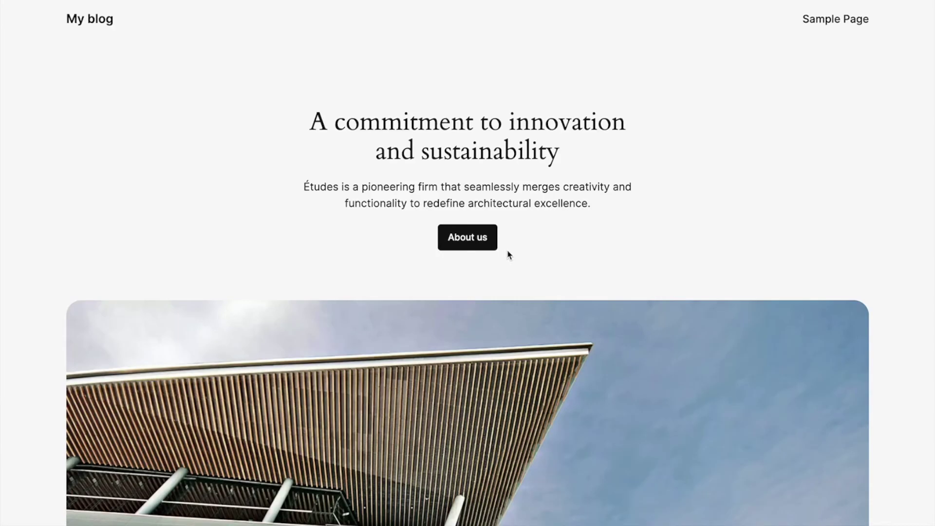
Scroll through the My blog homepage and back up to its innovation-and-sustainability hero section.
{"action": "scroll", "coordinate": [507, 254], "scroll_direction": "down", "scroll_amount": 20}
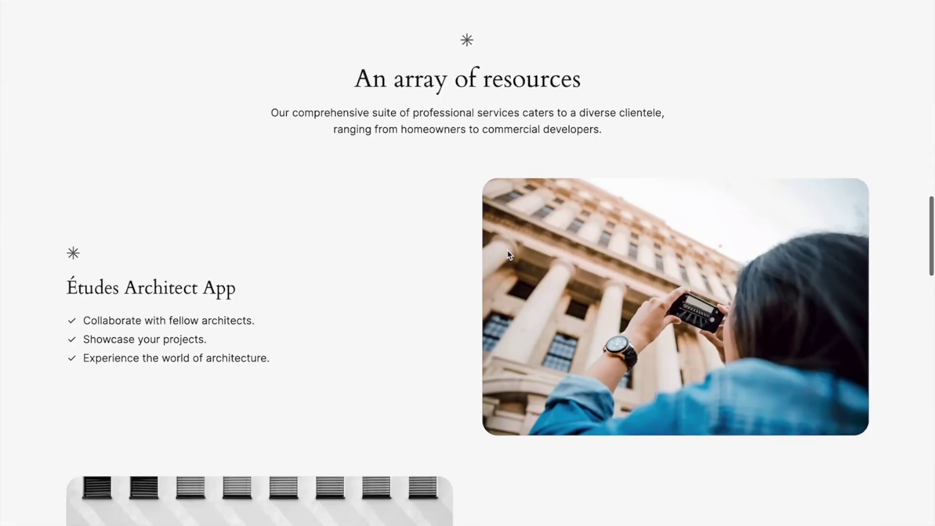
{"action": "scroll", "coordinate": [508, 254], "scroll_direction": "down", "scroll_amount": 10}
{"action": "scroll", "coordinate": [508, 254], "scroll_direction": "up", "scroll_amount": 20}
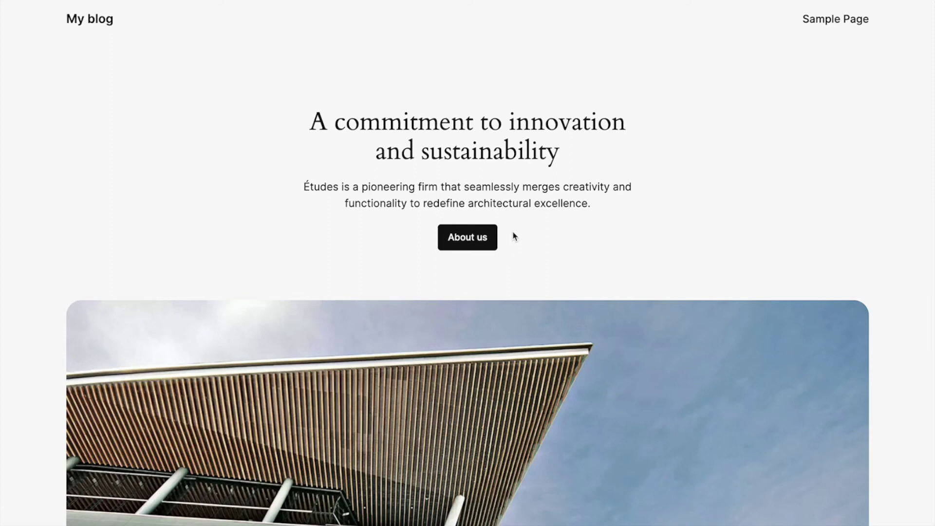
Load the site's /wp-admin page and sign in with the administrator username and password.
{"action": "left_click", "coordinate": [395, 18]}
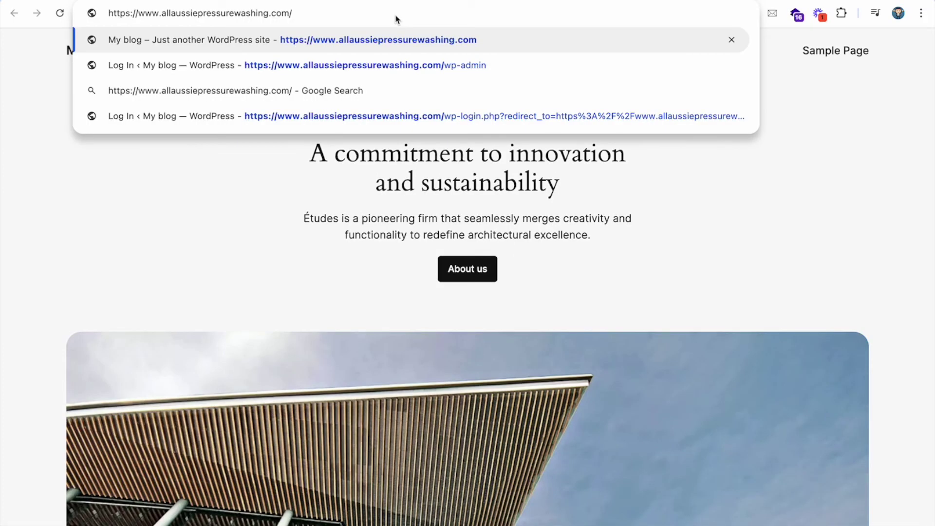
{"action": "type", "text": "wp-"}
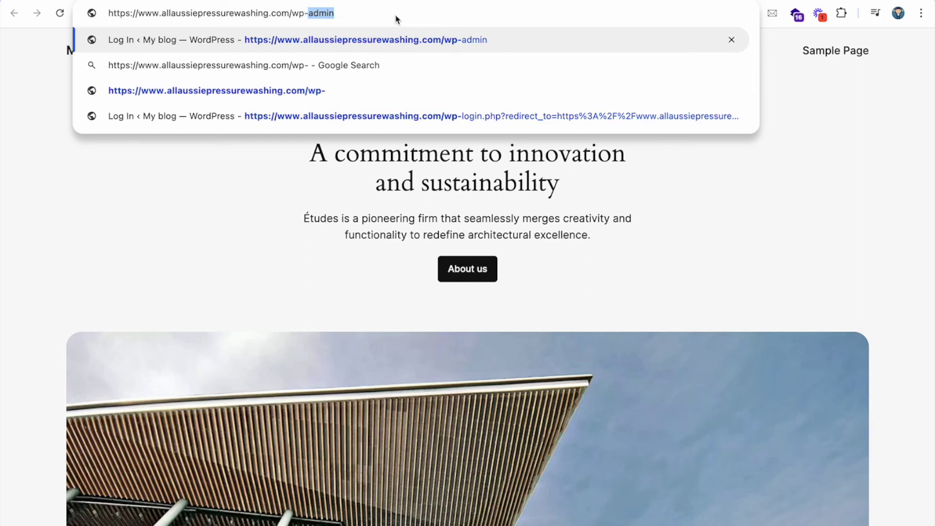
{"action": "type", "text": "admin"}
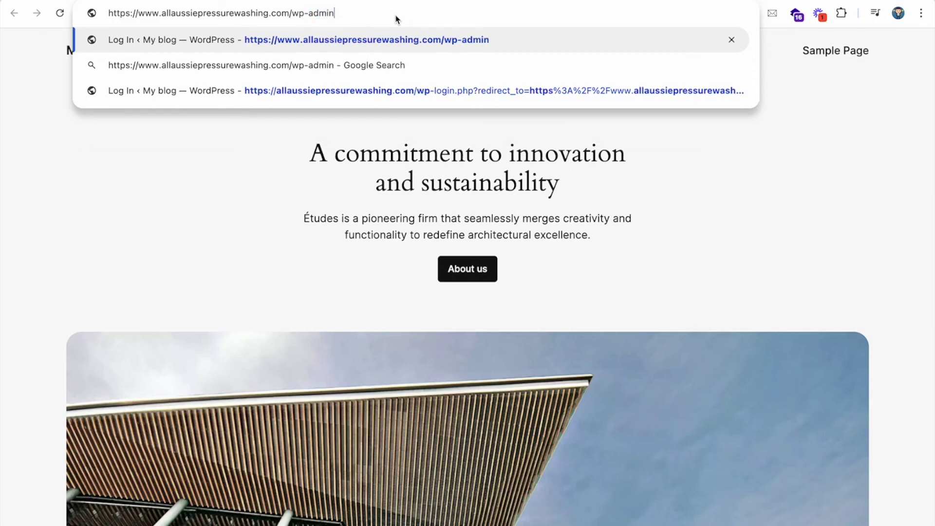
{"action": "key", "text": "Return"}
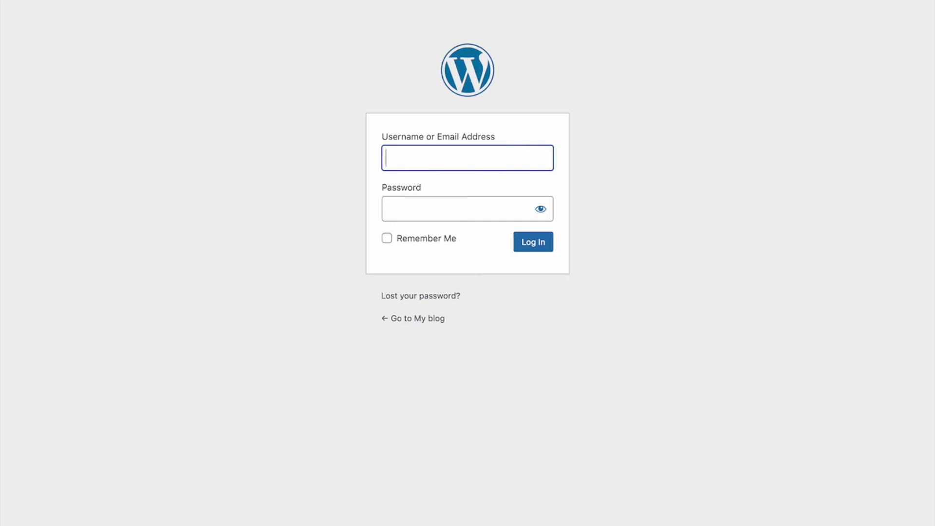
{"action": "type", "text": "Matt"}
{"action": "key", "text": "Tab"}
{"action": "type", "text": "*********"}
{"action": "key", "text": "Return"}
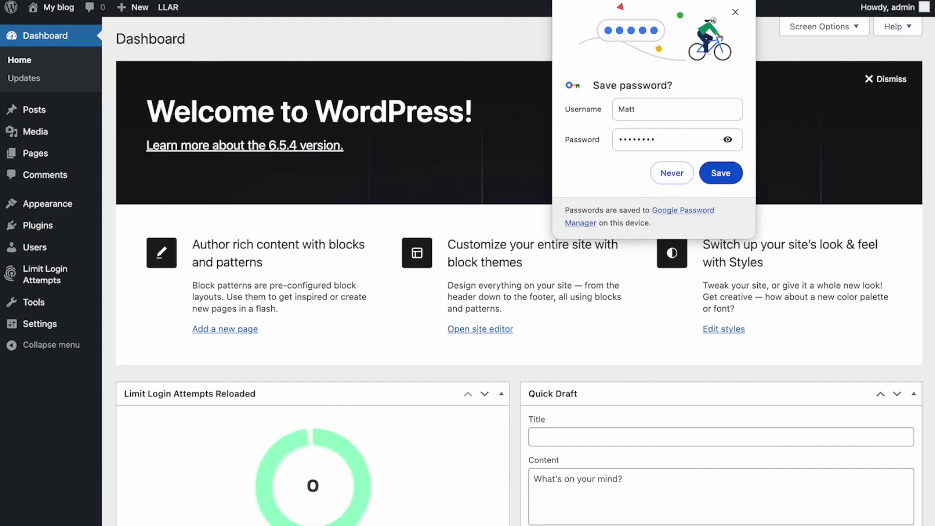
{"action": "left_click", "coordinate": [812, 144]}
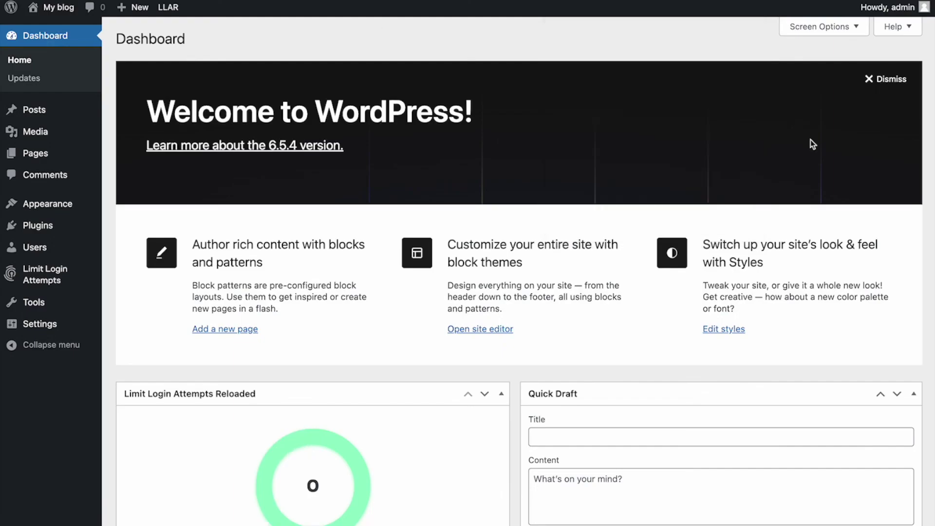